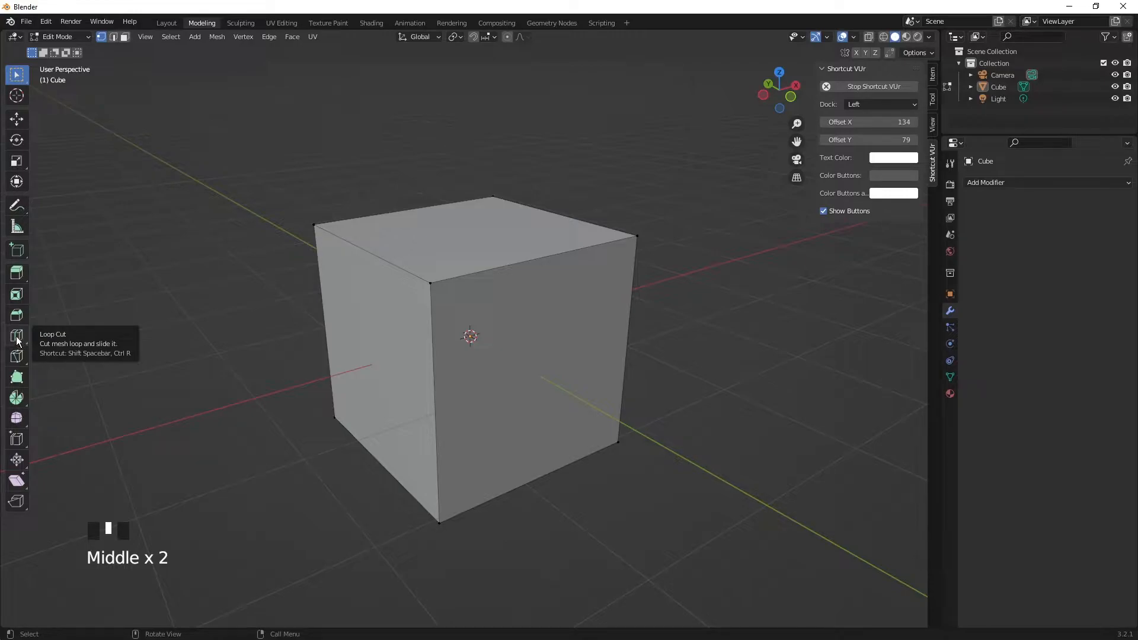
- Add three parallel vertical loop cuts to the cube: one centred, the others slid toward opposite sides at factors -0.693 and 0.722
left_click(18, 340)
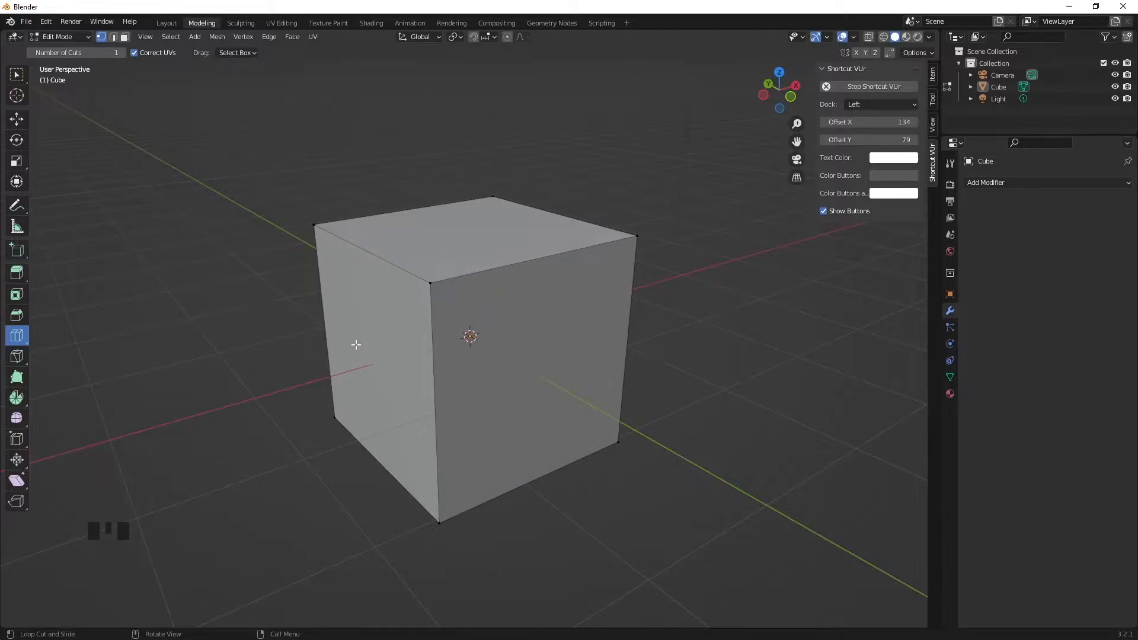
left_click(516, 263)
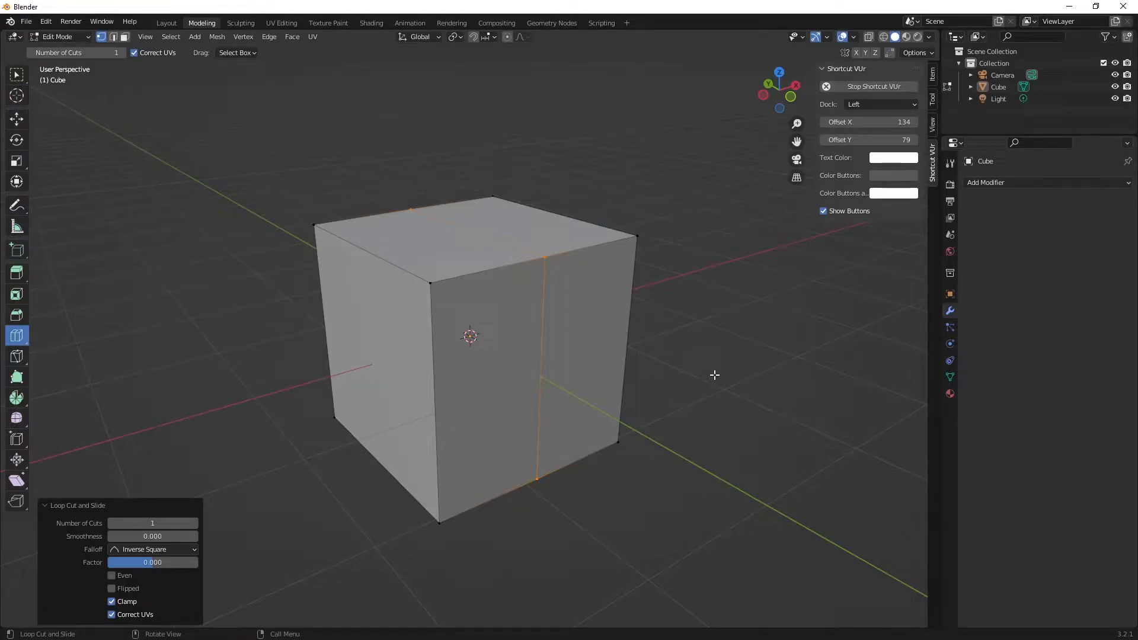
middle_click_drag(723, 356, 645, 370)
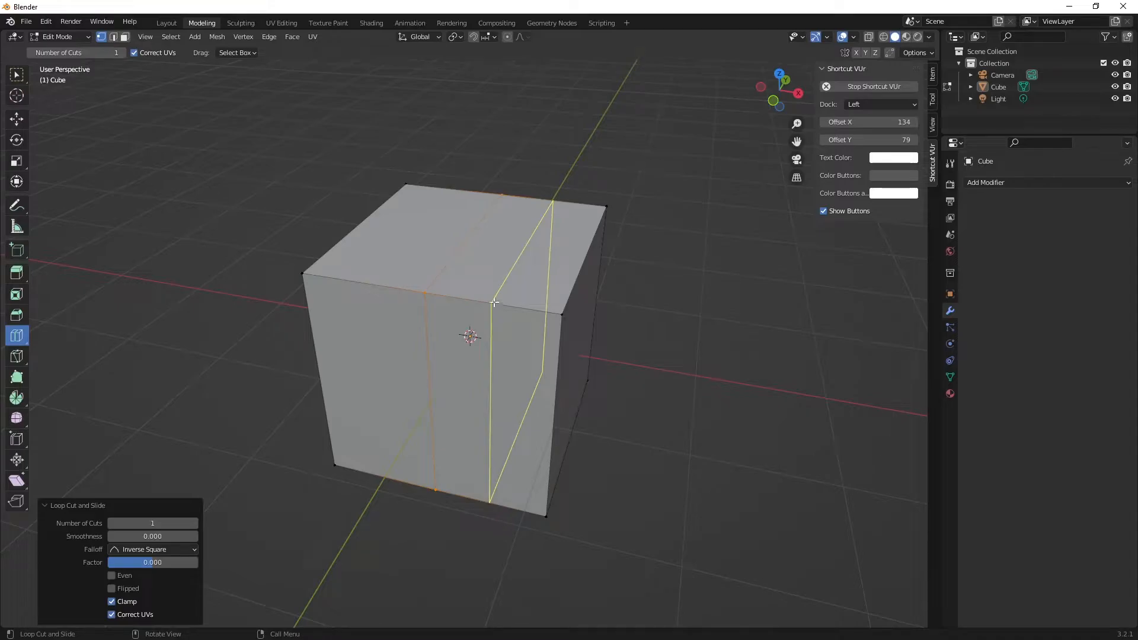
left_click_drag(493, 303, 494, 302)
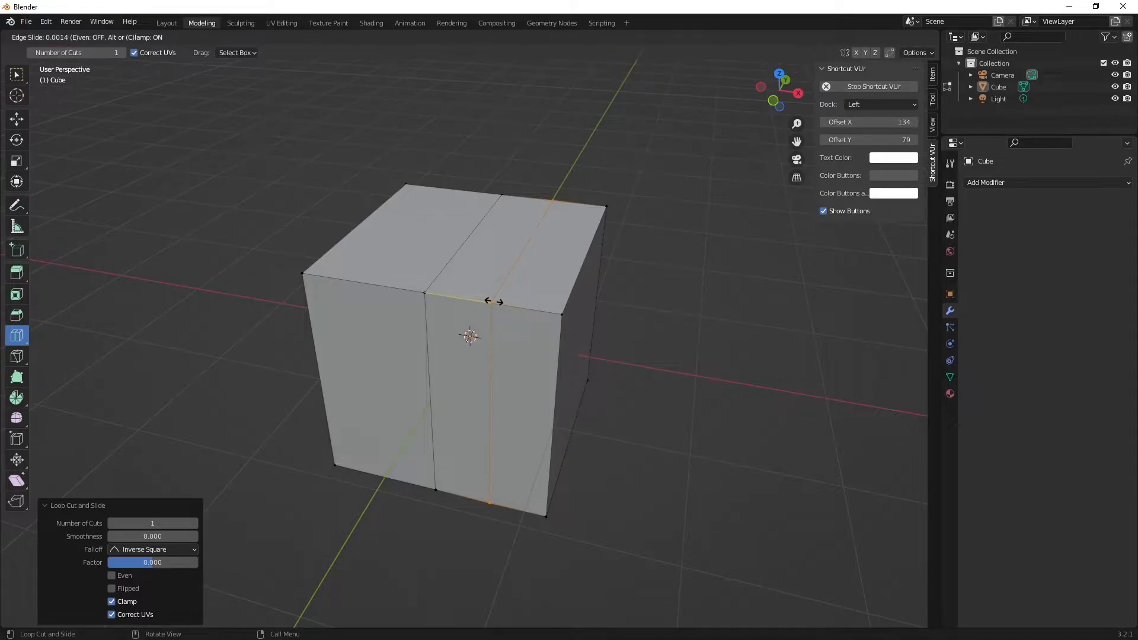
left_click_drag(494, 302, 537, 333)
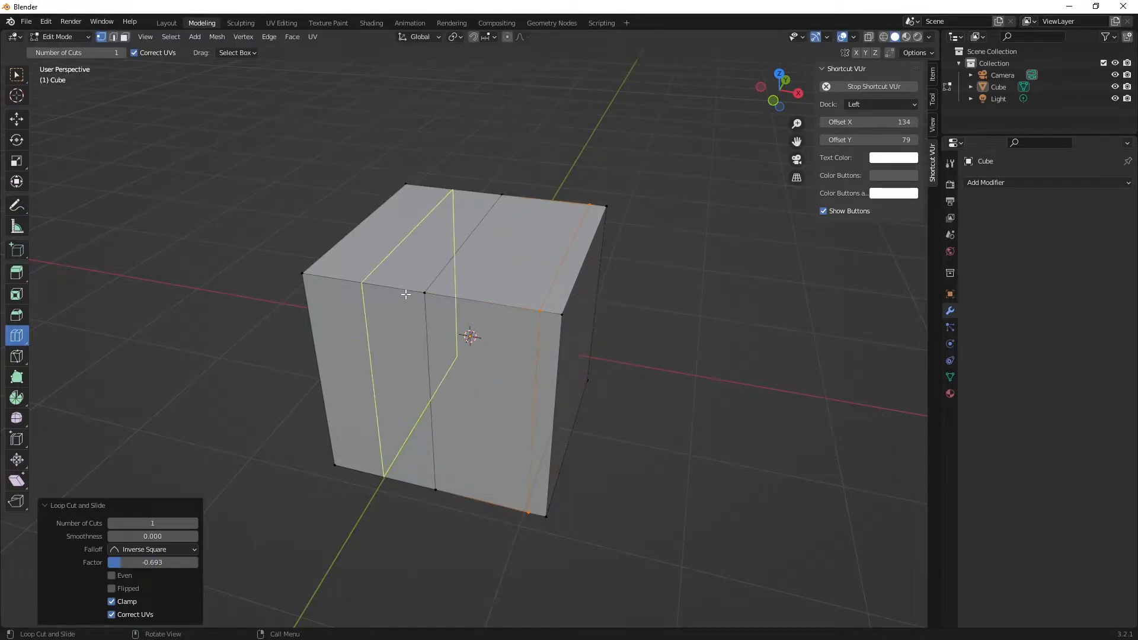
left_click_drag(401, 288, 353, 304)
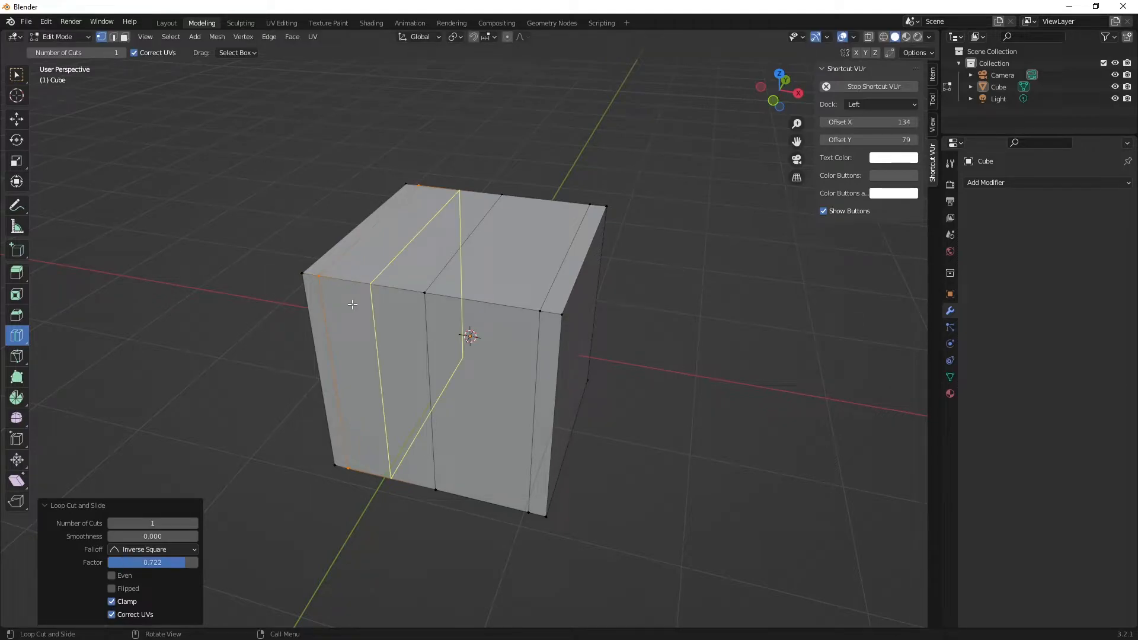
- Add horizontal loop cuts around the cube with the number of cuts set to 6
middle_click_drag(612, 379, 491, 342)
left_click(552, 342)
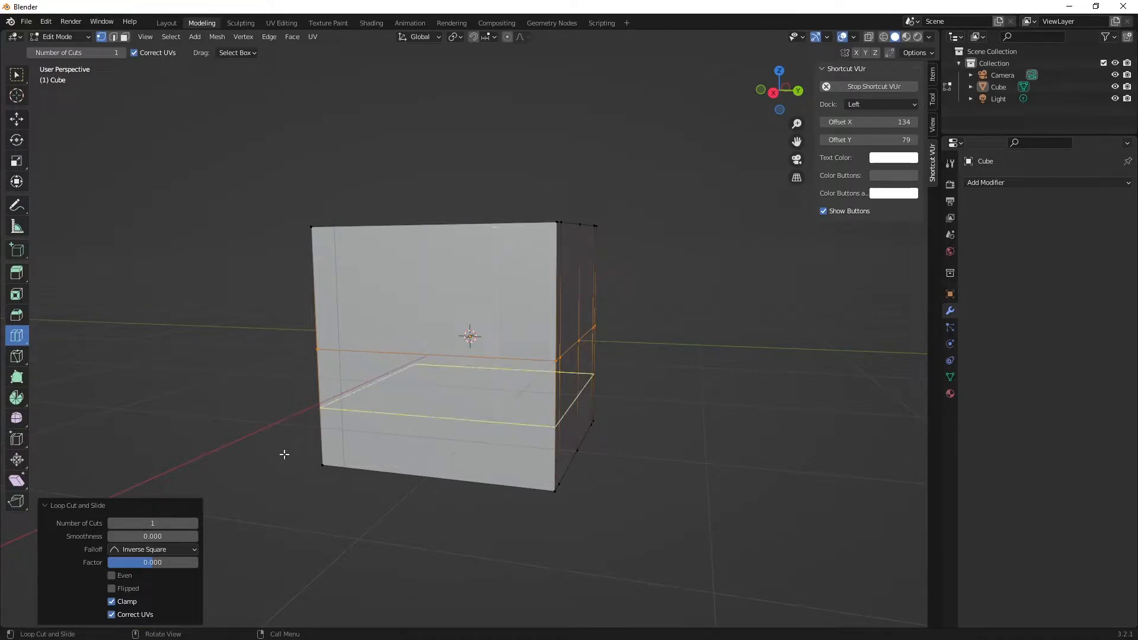
left_click(194, 523)
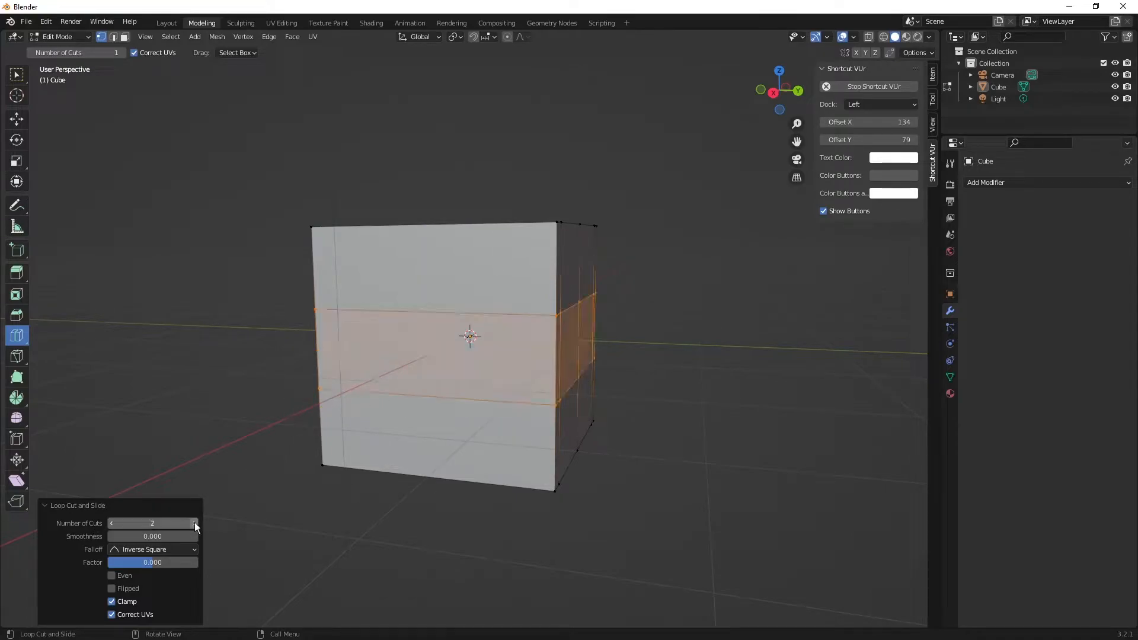
left_click(194, 523)
left_click(195, 523)
left_click(195, 523)
left_click(195, 523)
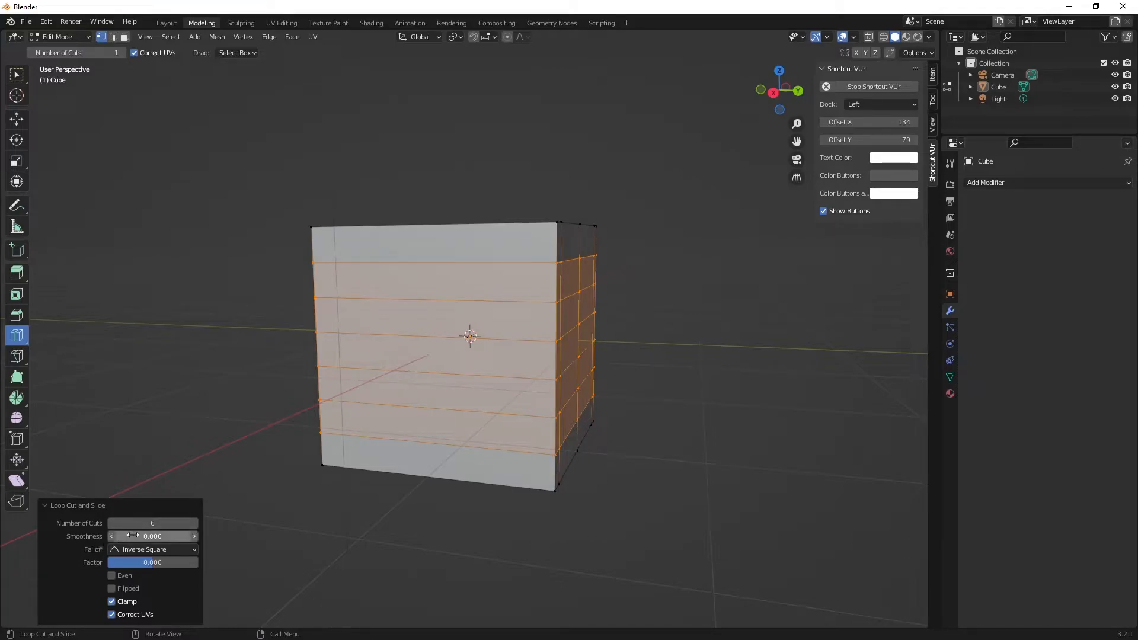
- Set the horizontal loop cuts' smoothness to 0.390 and number of cuts to 10, and adjust their slide factor
left_click_drag(143, 536, 170, 536)
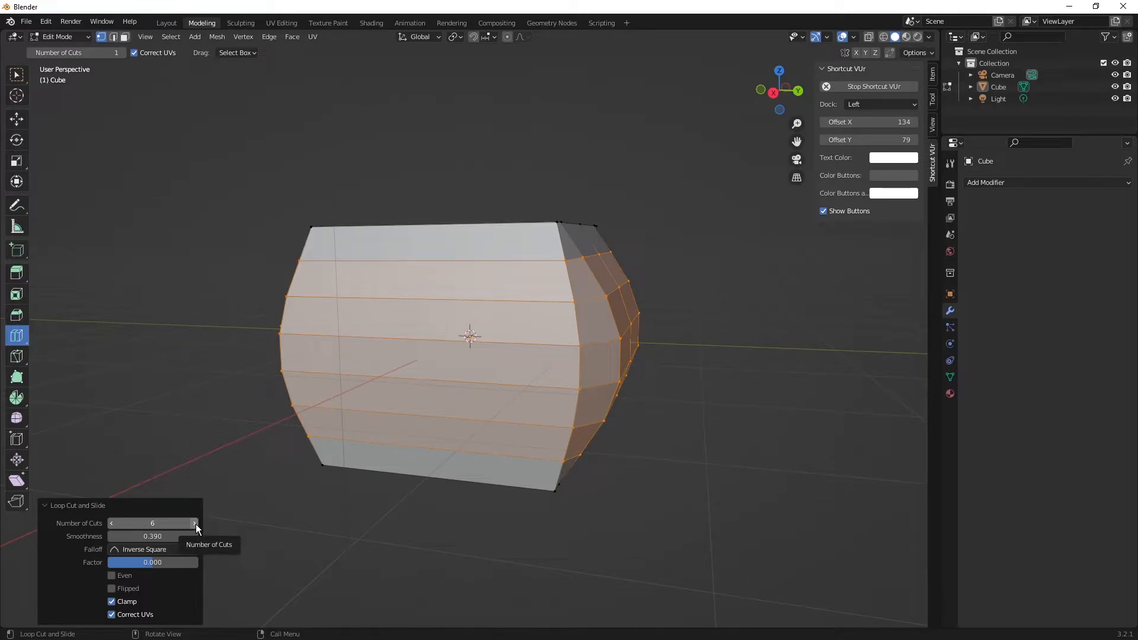
left_click(194, 524)
left_click(195, 523)
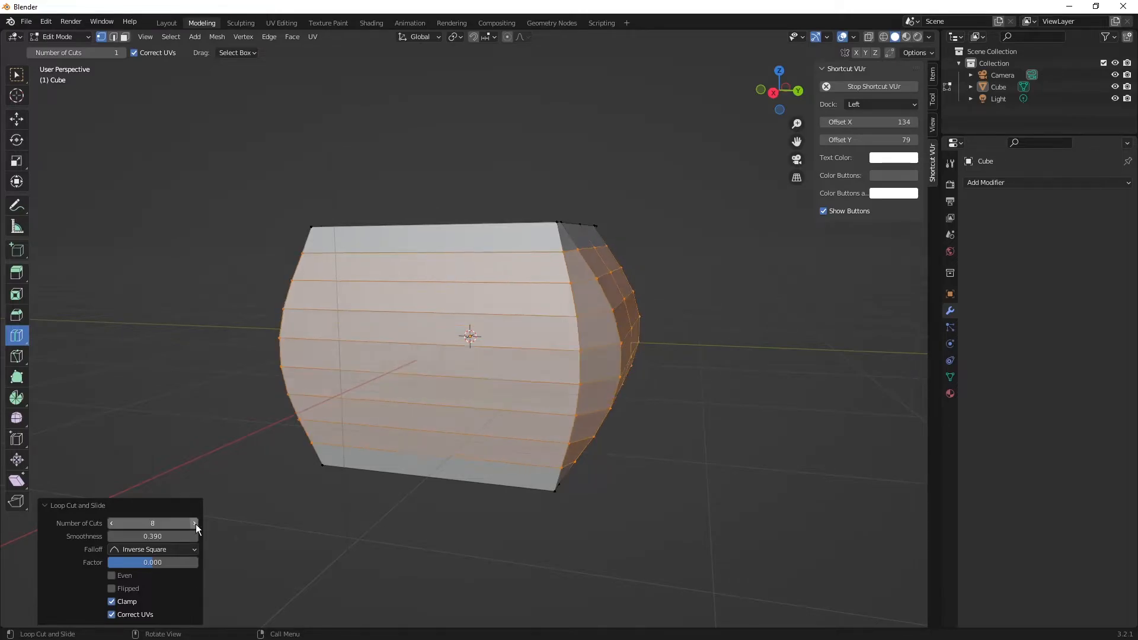
left_click(196, 523)
left_click(196, 523)
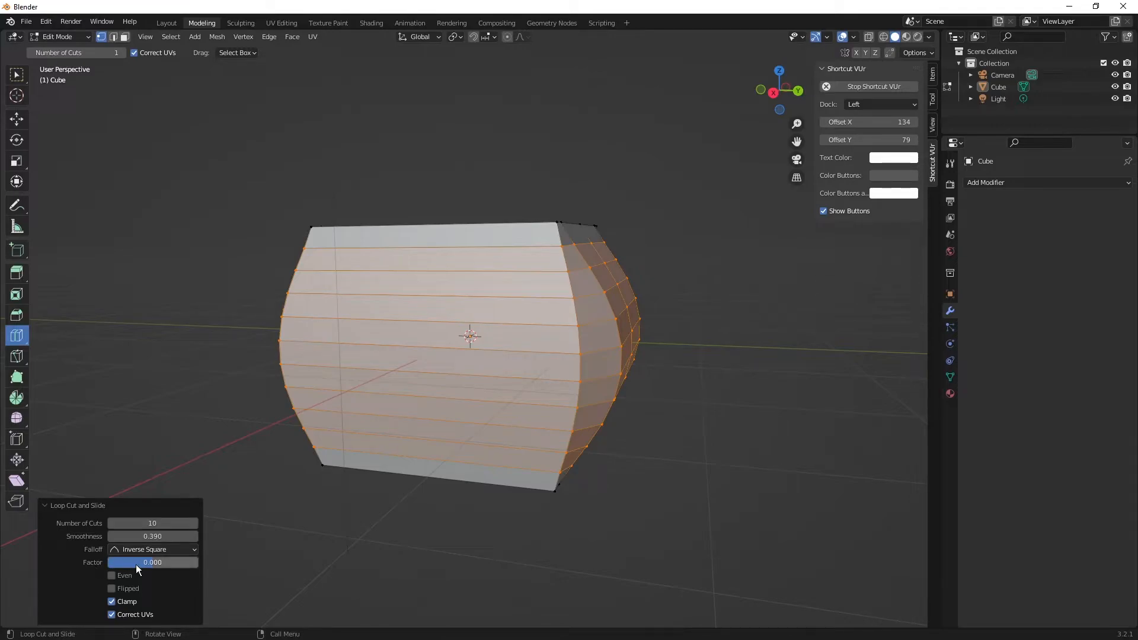
mouse_move(147, 563)
left_mouse_down()
mouse_move(136, 563)
mouse_move(198, 563)
mouse_move(119, 563)
mouse_move(196, 563)
mouse_move(121, 563)
mouse_move(188, 563)
mouse_move(145, 563)
left_mouse_up()
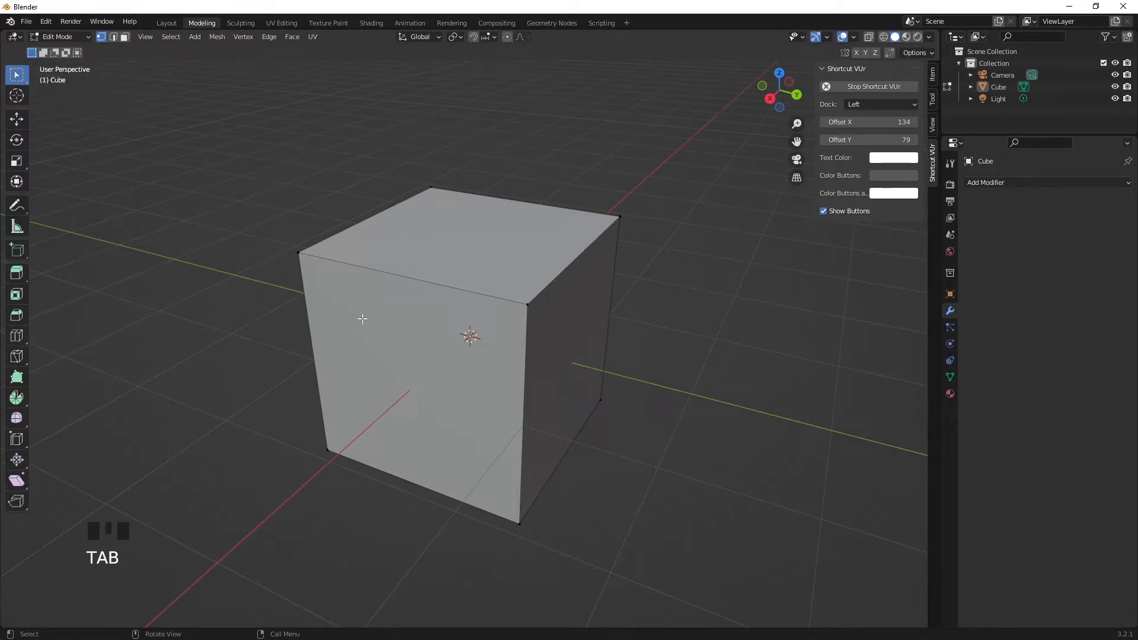
key("ctrl+r")
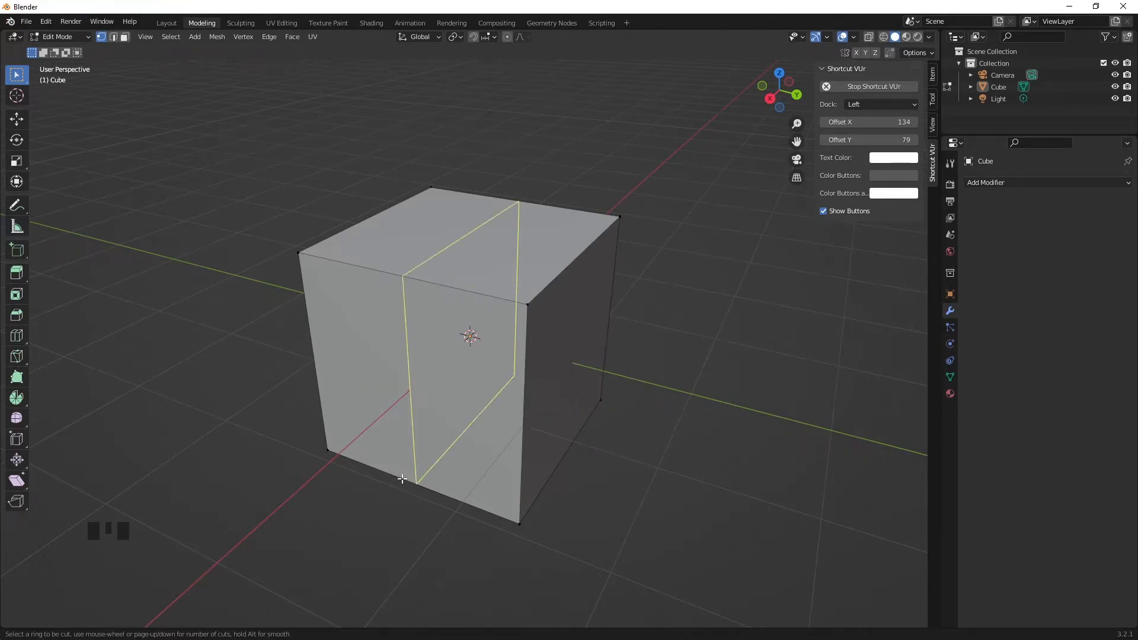
left_click(404, 280)
left_click_drag(404, 279, 426, 317)
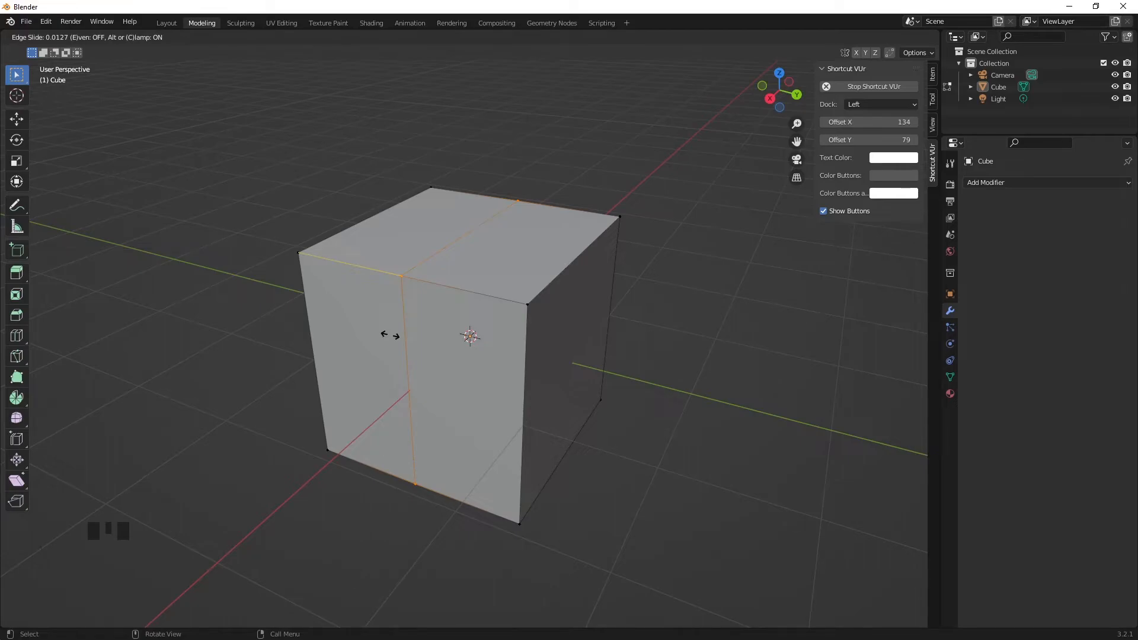
left_click(390, 336)
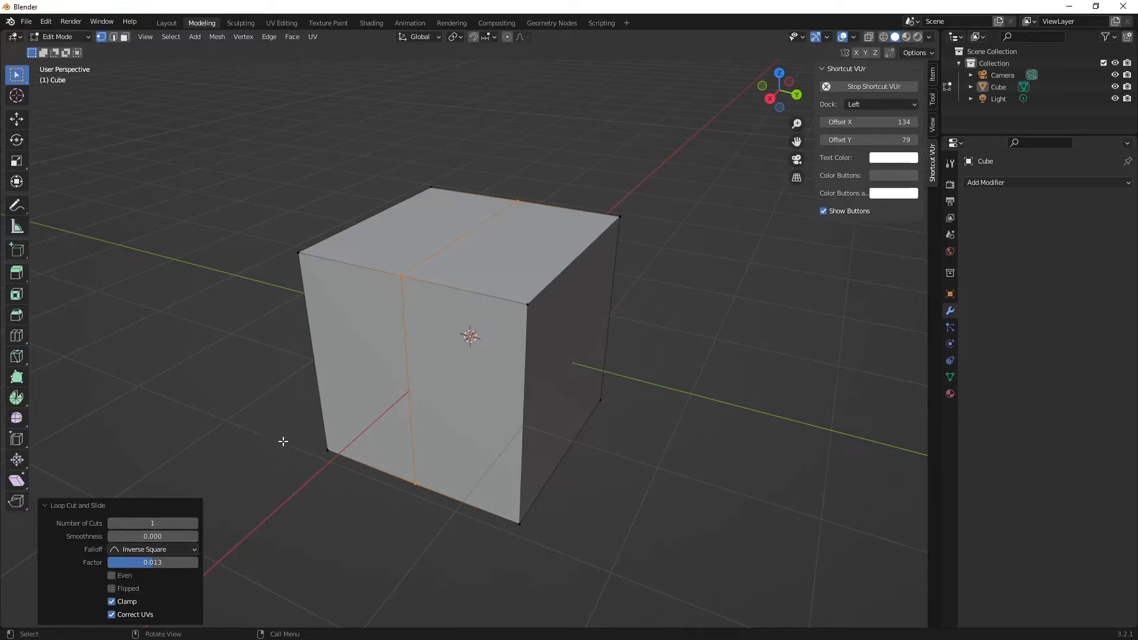
left_click(194, 524)
key("ctrl+z")
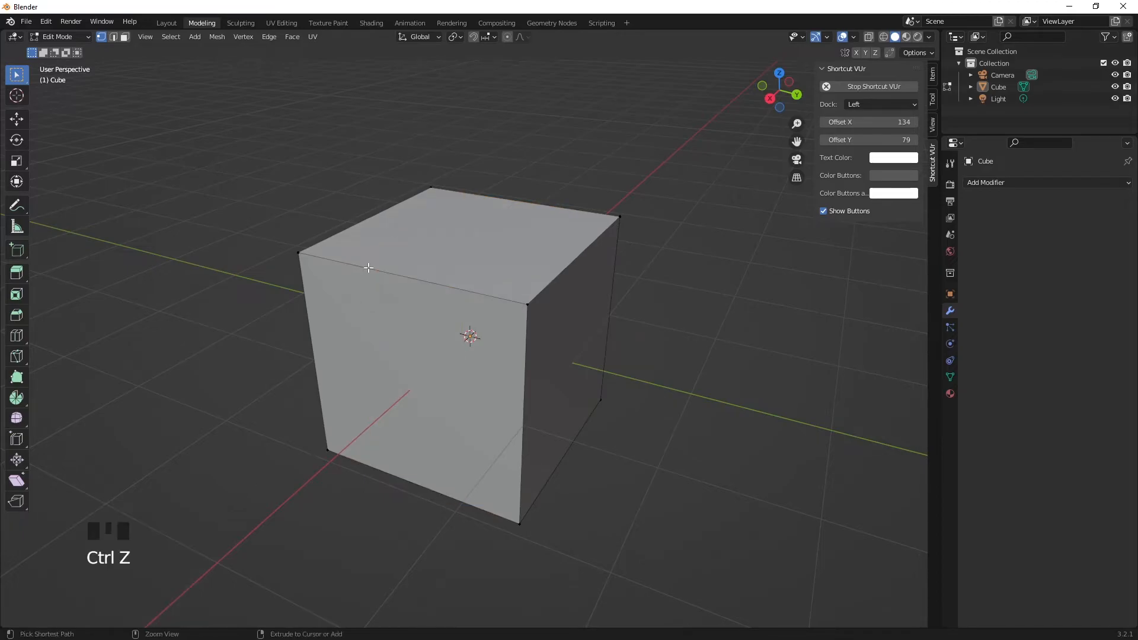
- Add 11 evenly spaced vertical loop cuts across the cube's front and top faces, slid by a factor of about 0.016
key("ctrl+r")
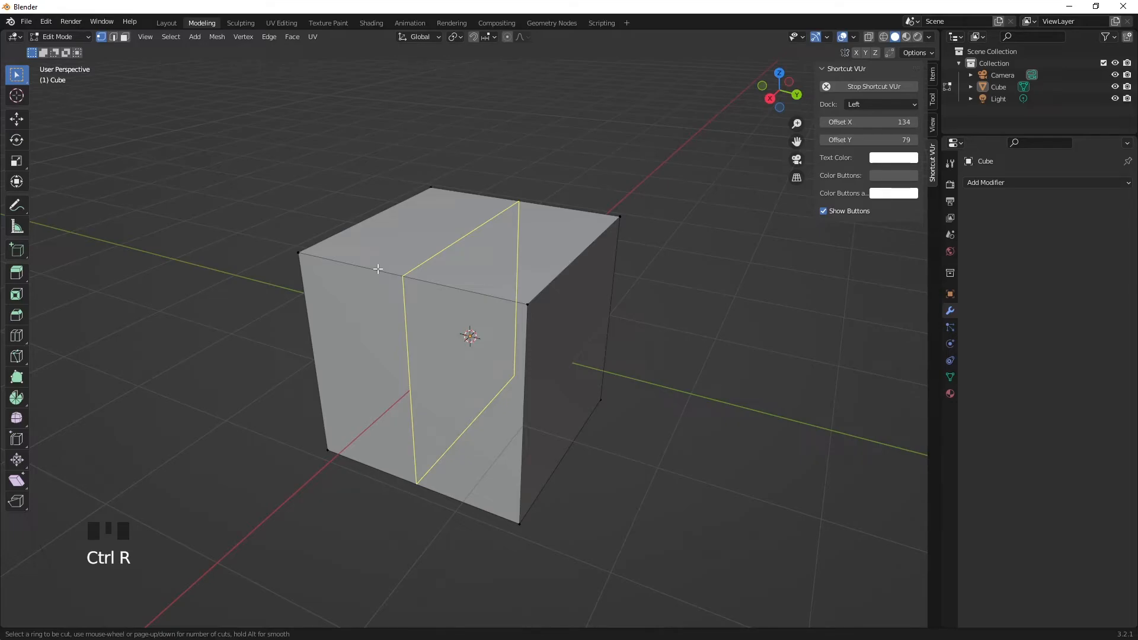
scroll(378, 269, "up", 5)
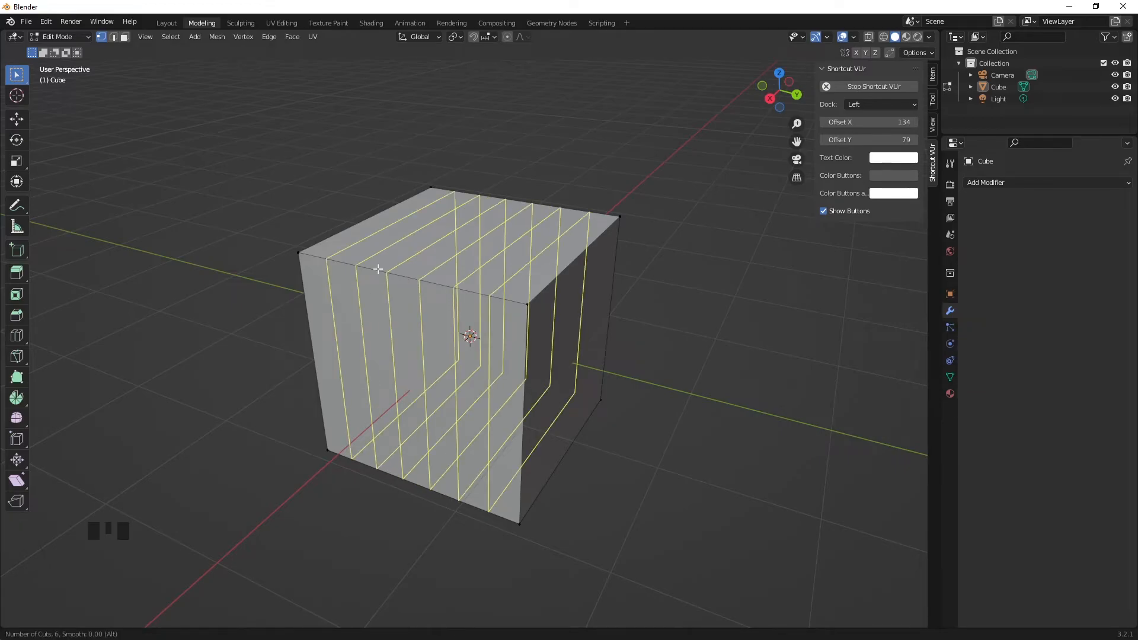
scroll(379, 269, "down", 5)
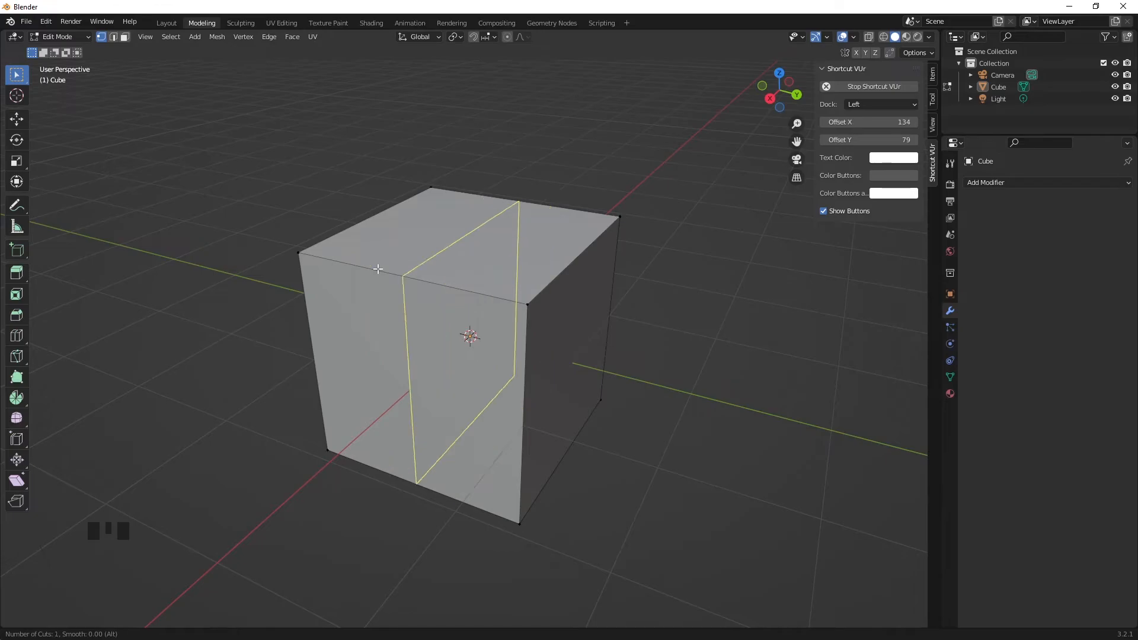
scroll(378, 268, "up", 4)
scroll(378, 269, "down", 3)
scroll(379, 268, "up", 2)
scroll(379, 268, "up", 6)
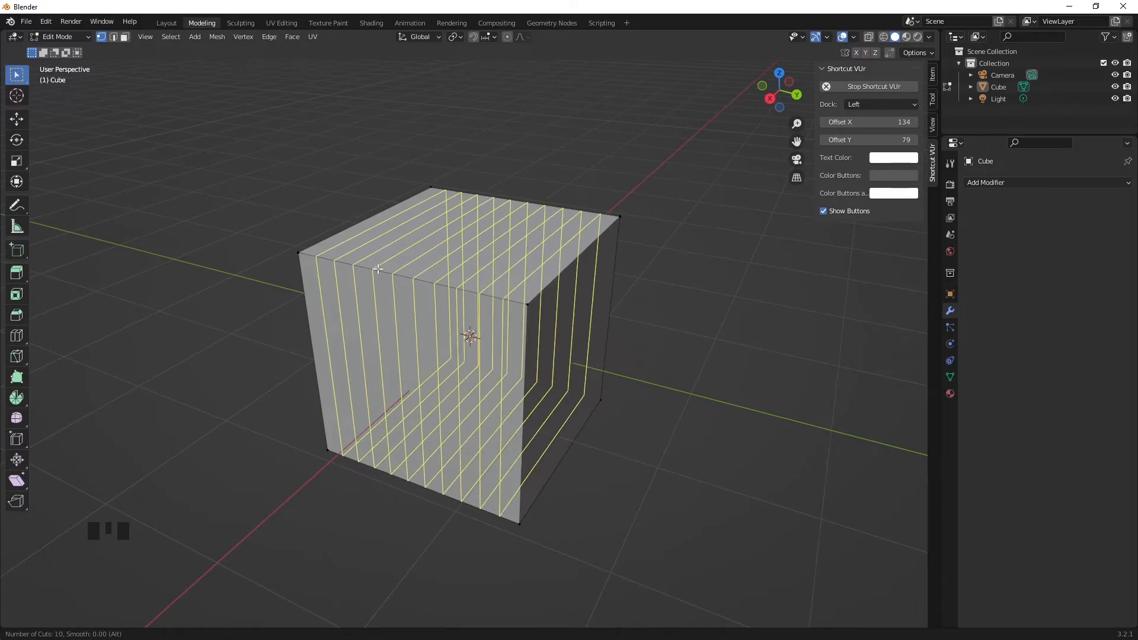
scroll(378, 269, "up", 1)
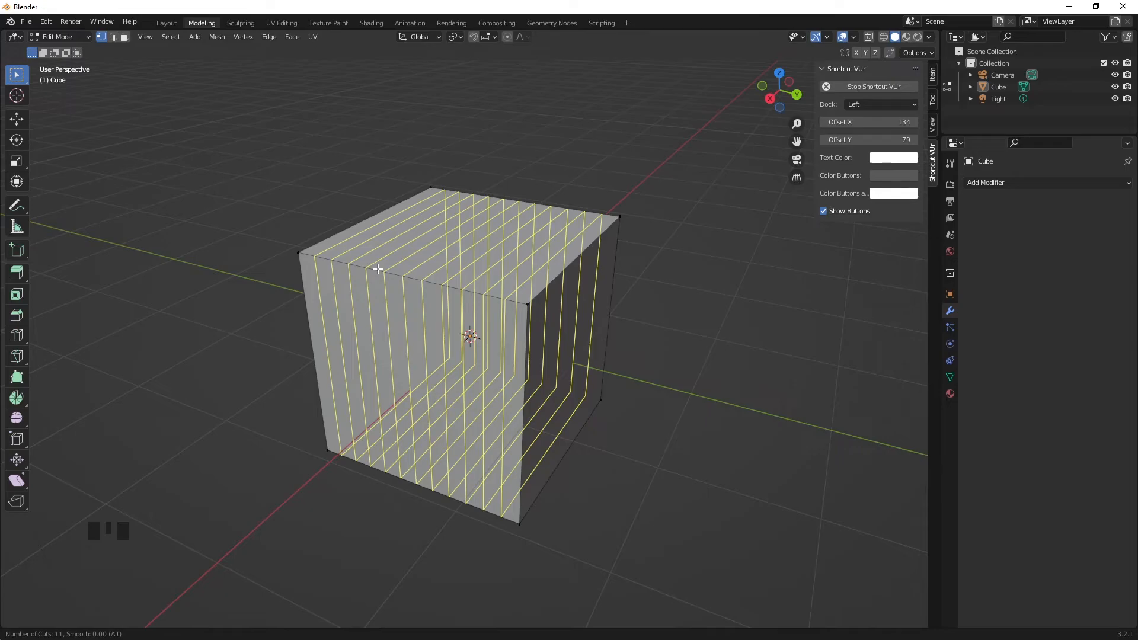
left_click(379, 269)
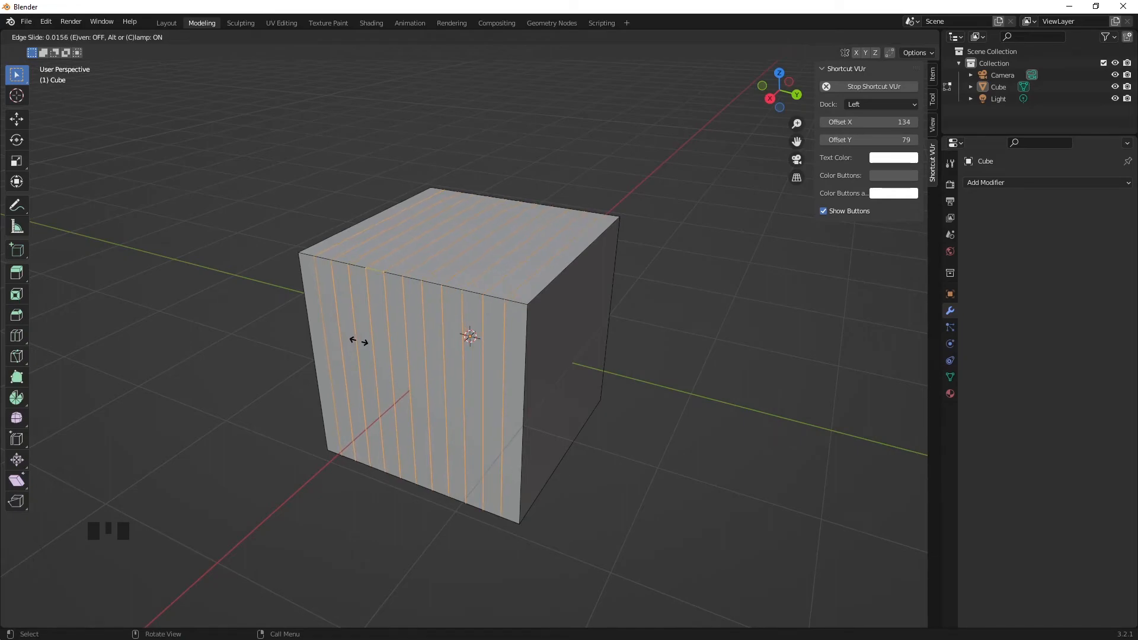
left_click(359, 342)
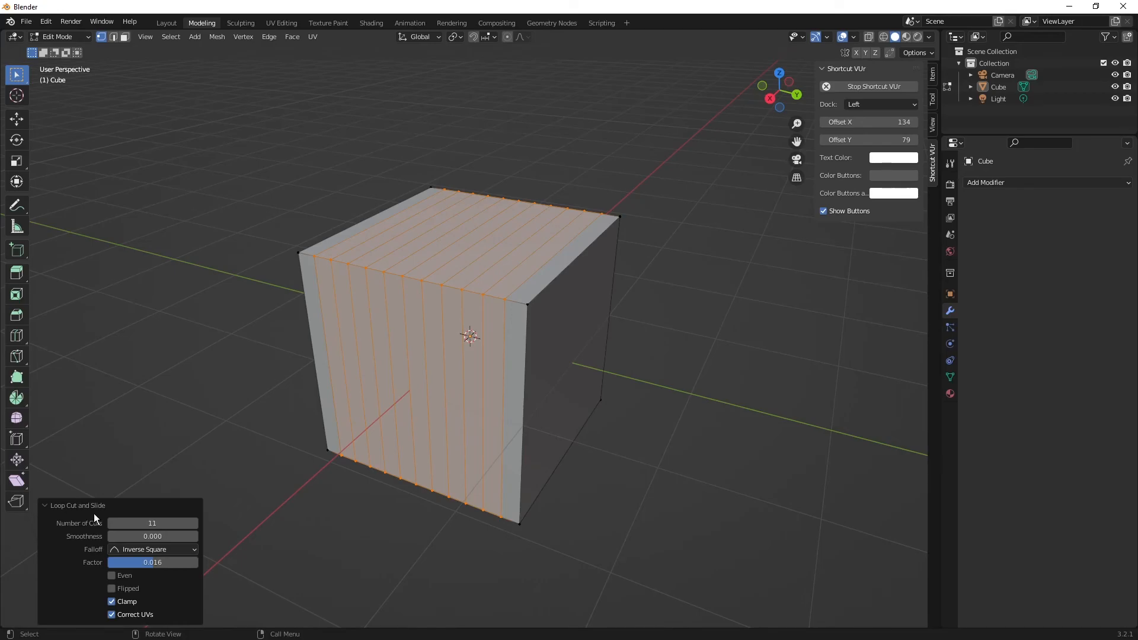
- Reduce the vertical loop cuts to 4 and set their slide factor to about -0.062
left_click(111, 524)
left_click(111, 524)
left_click(111, 524)
left_click(112, 524)
left_click(111, 524)
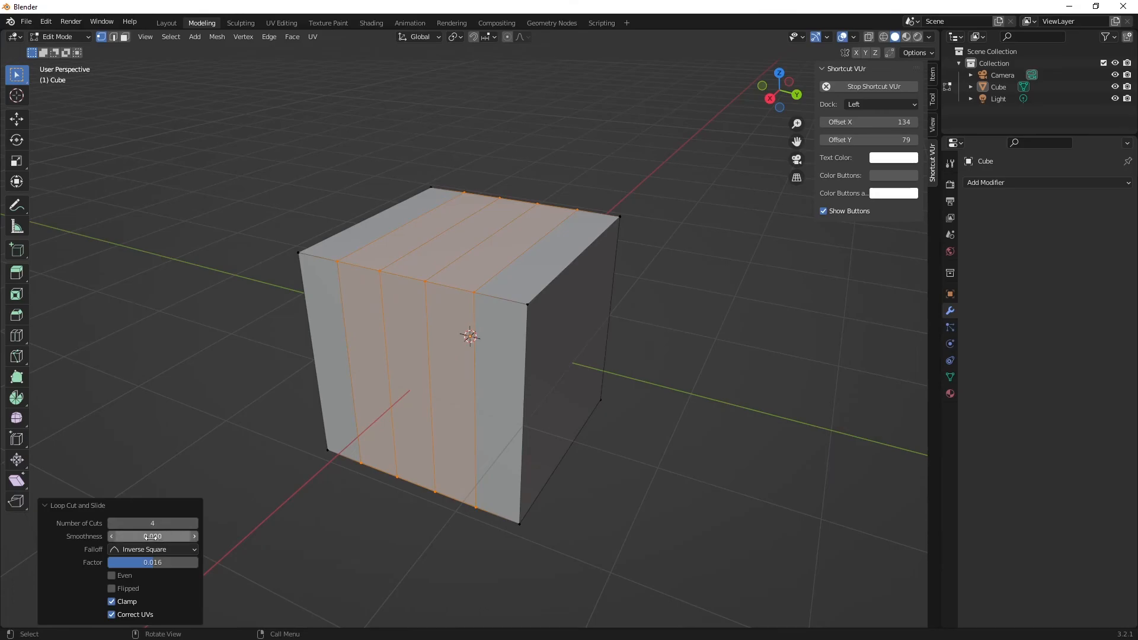
left_click_drag(144, 559, 192, 563)
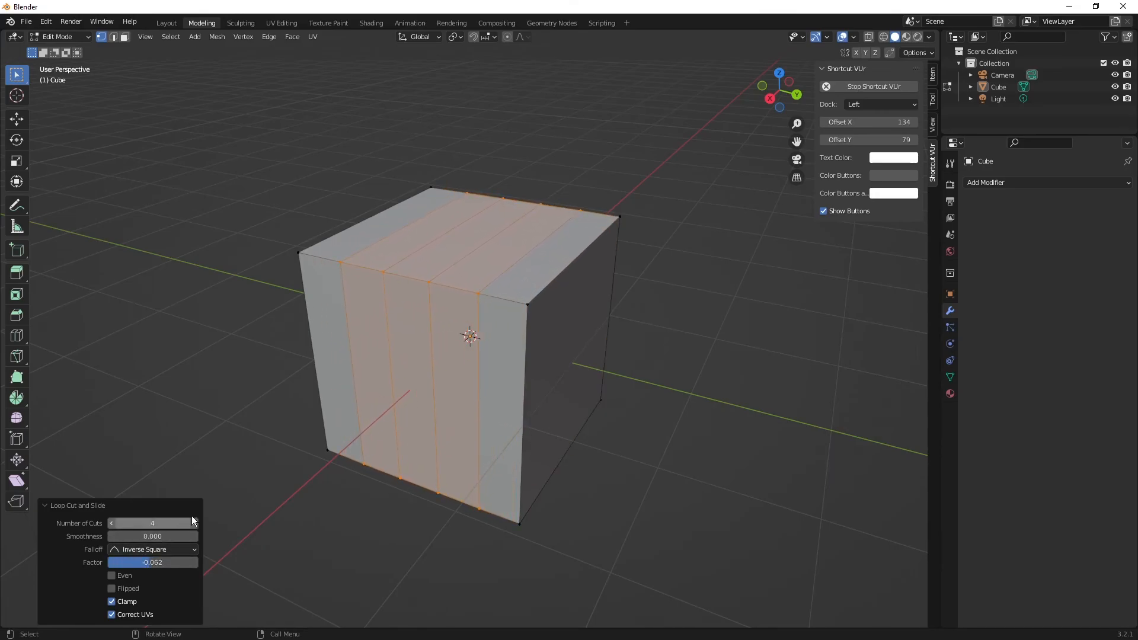